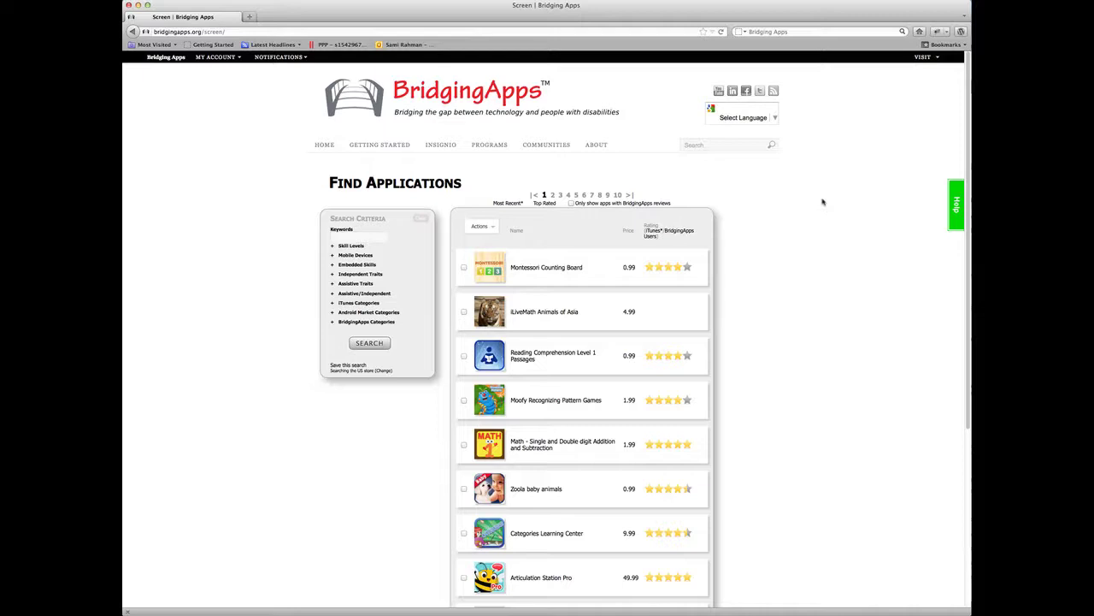
- Look over the Find Applications page, examining the list of apps and the available search criteria
mouse_move(442, 147)
scroll(768, 411, "down", 2)
scroll(768, 411, "down", 5)
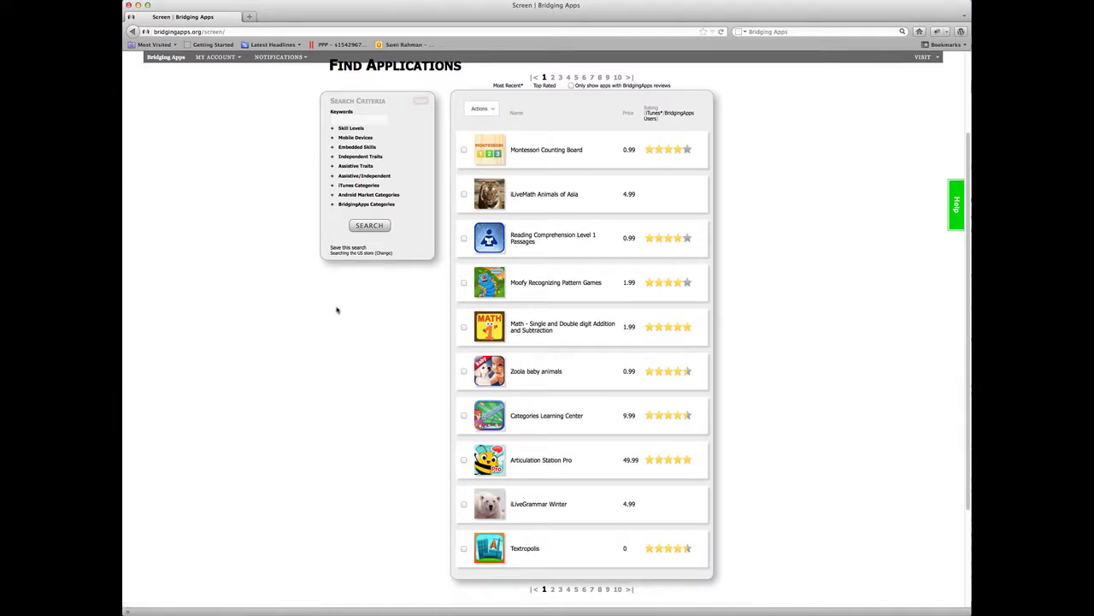
scroll(337, 311, "up", 2)
scroll(337, 311, "up", 1)
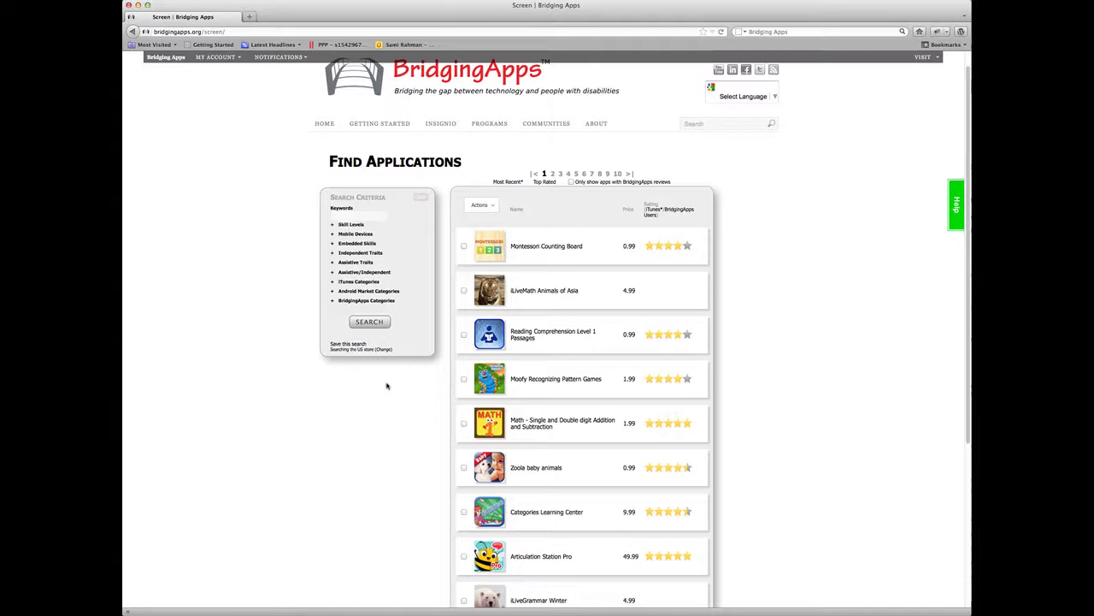
scroll(389, 389, "up", 1)
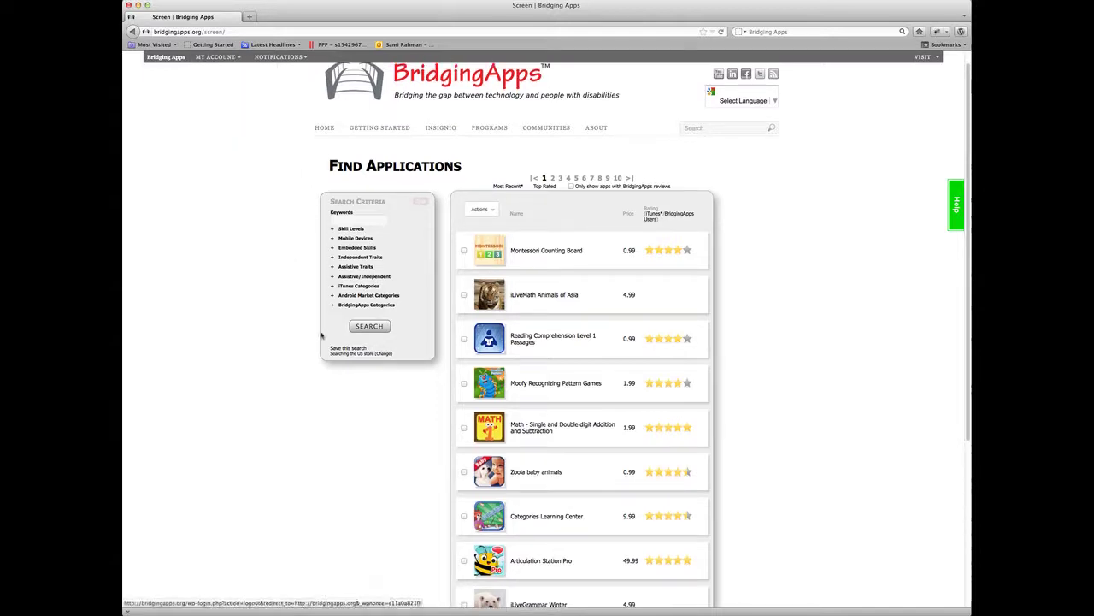
scroll(403, 400, "down", 1)
scroll(403, 399, "up", 1)
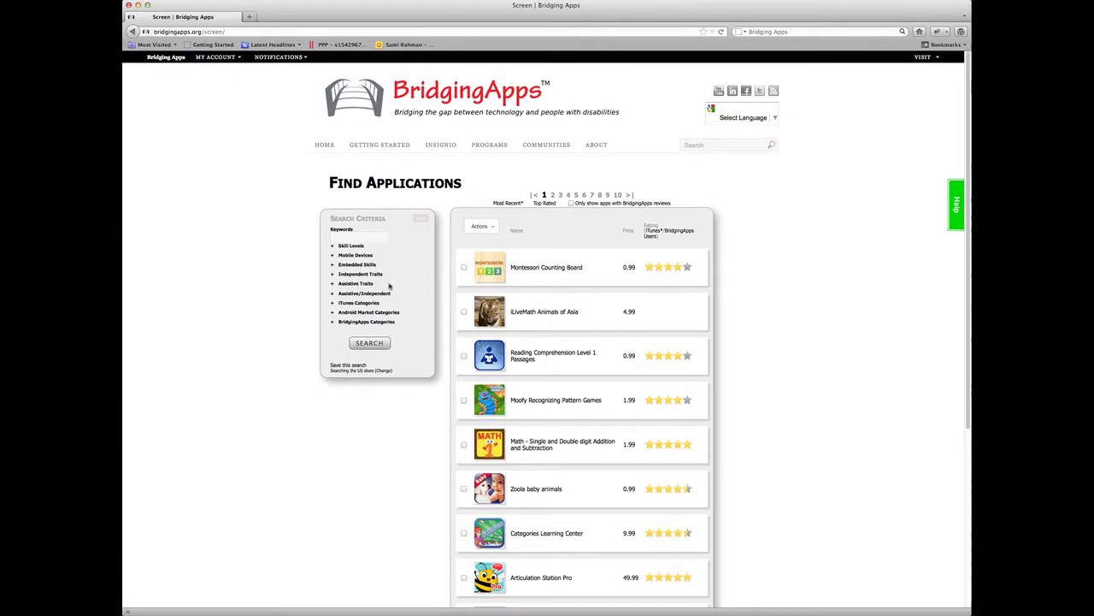
- Search the apps for the keyword "monkey" and switch the displayed ratings to those from BridgingApps users
left_click(374, 234)
type("monkey")
left_click(369, 344)
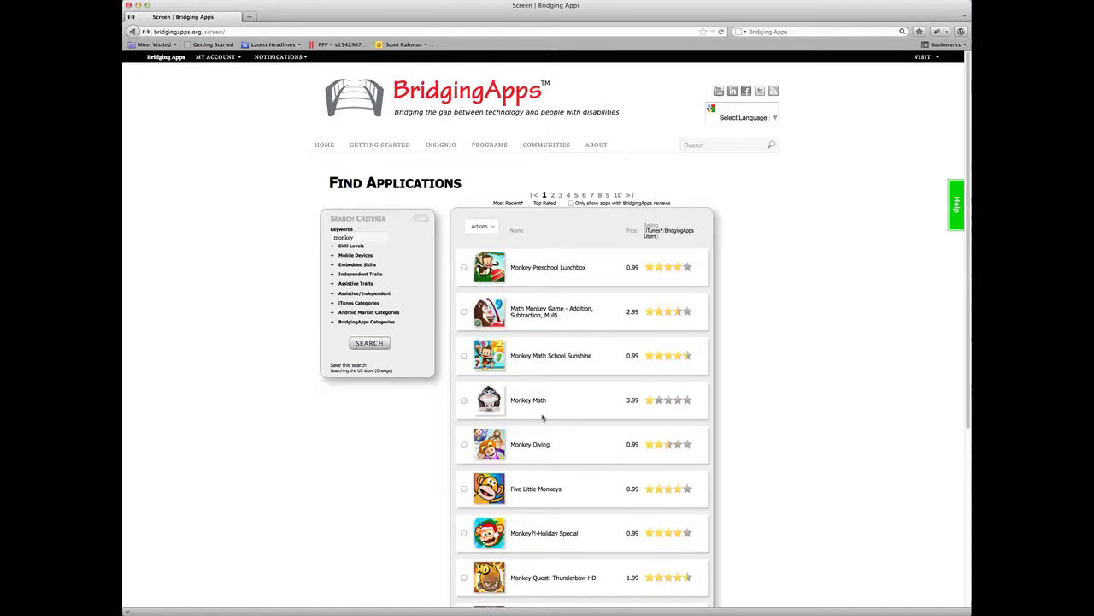
scroll(544, 416, "down", 3)
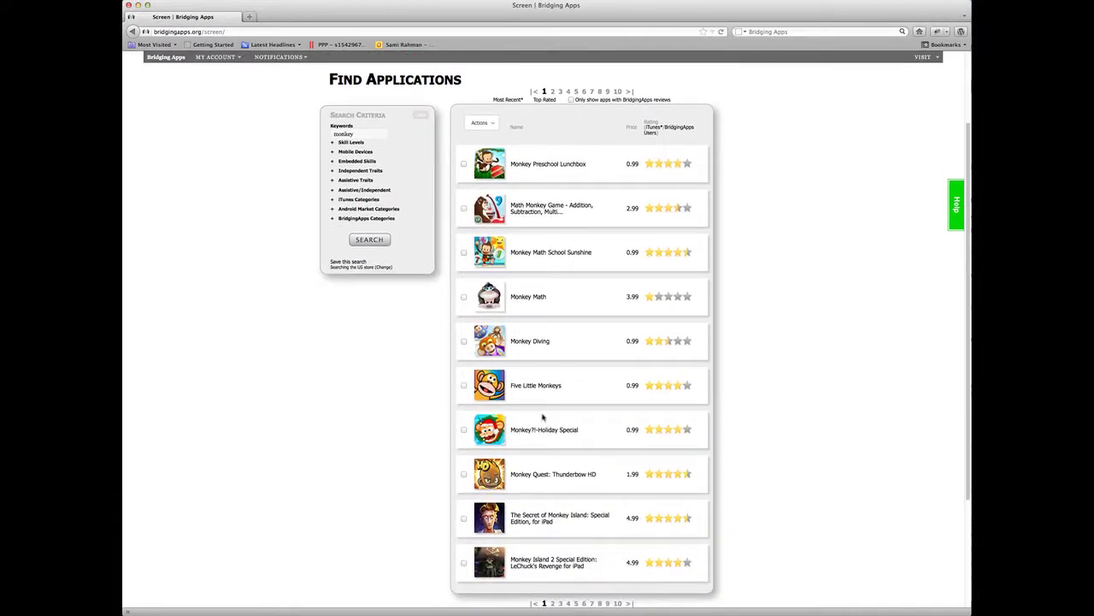
scroll(539, 534, "up", 3)
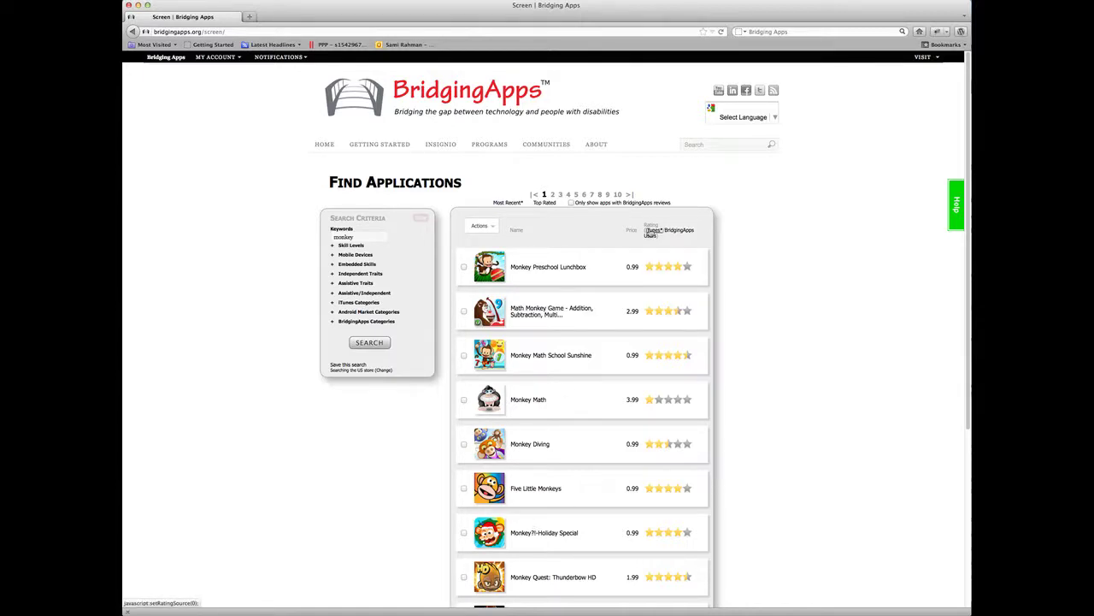
left_click(681, 231)
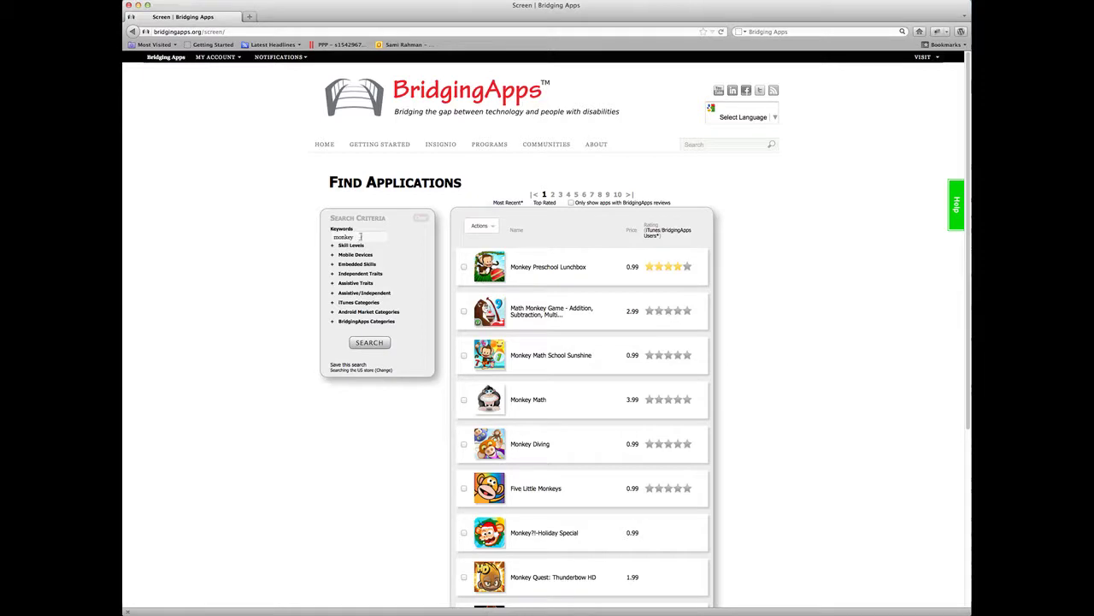
- Clear the search criteria and search for apps with Auditory and Cognitive Range skill levels of 3 to 6 years
left_click(421, 218)
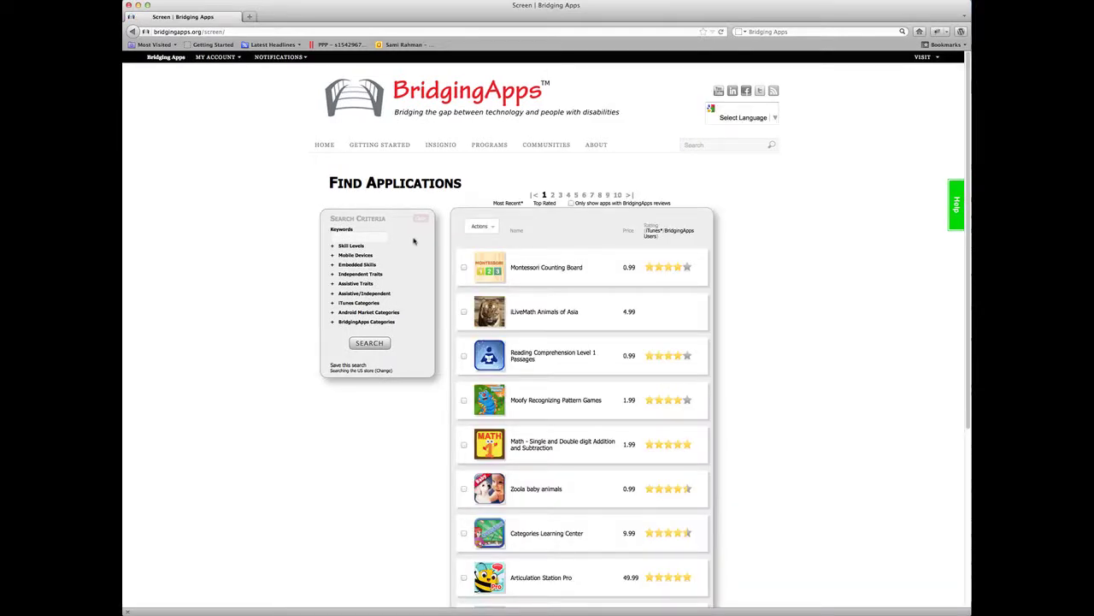
left_click(334, 247)
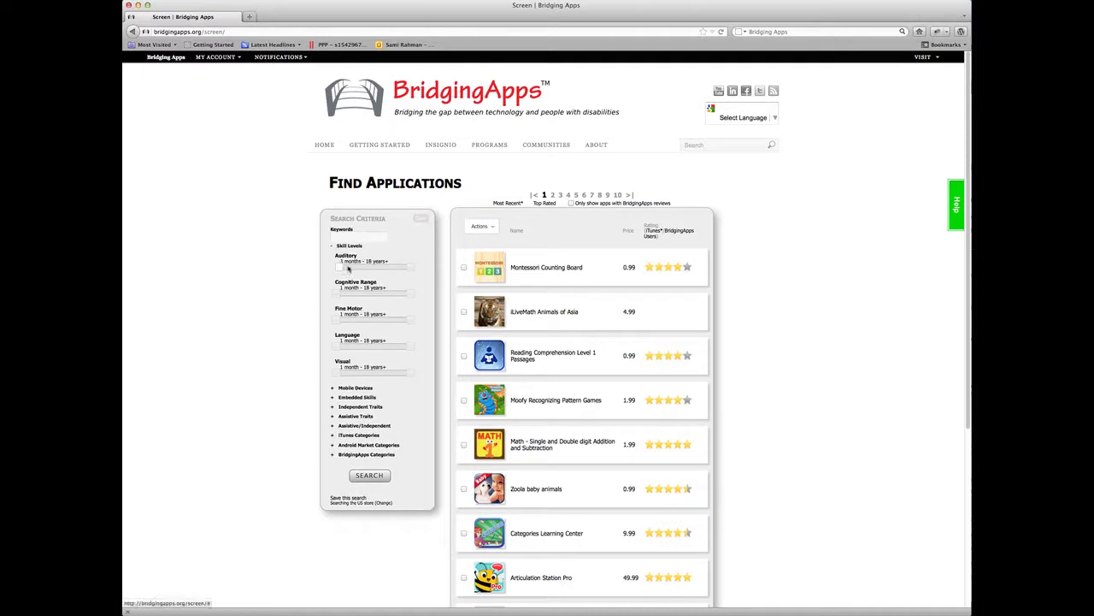
left_click_drag(337, 267, 370, 298)
left_click(369, 476)
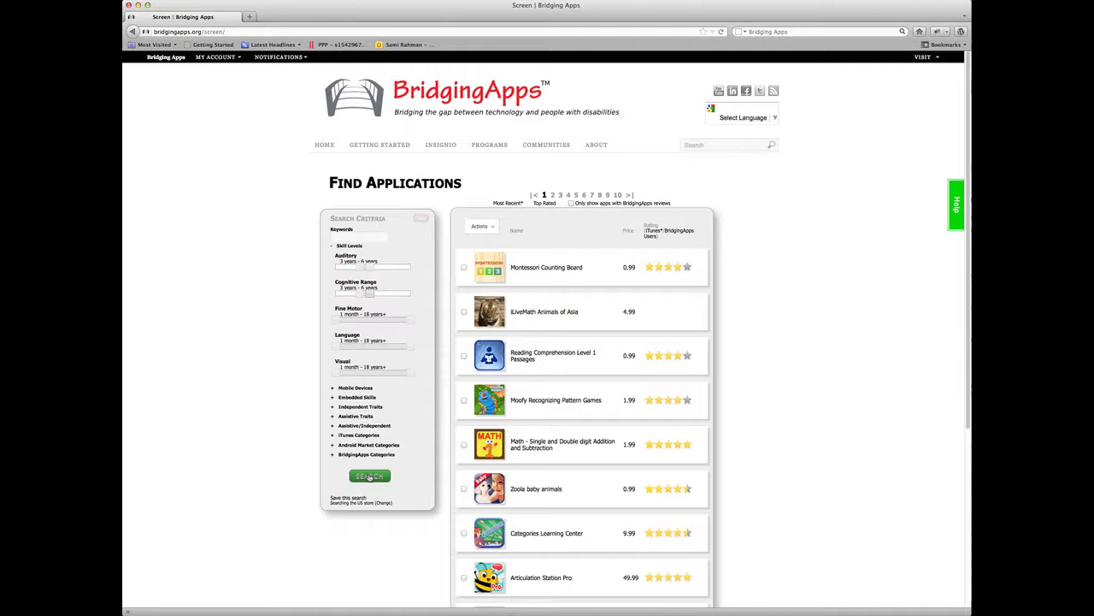
left_click(369, 477)
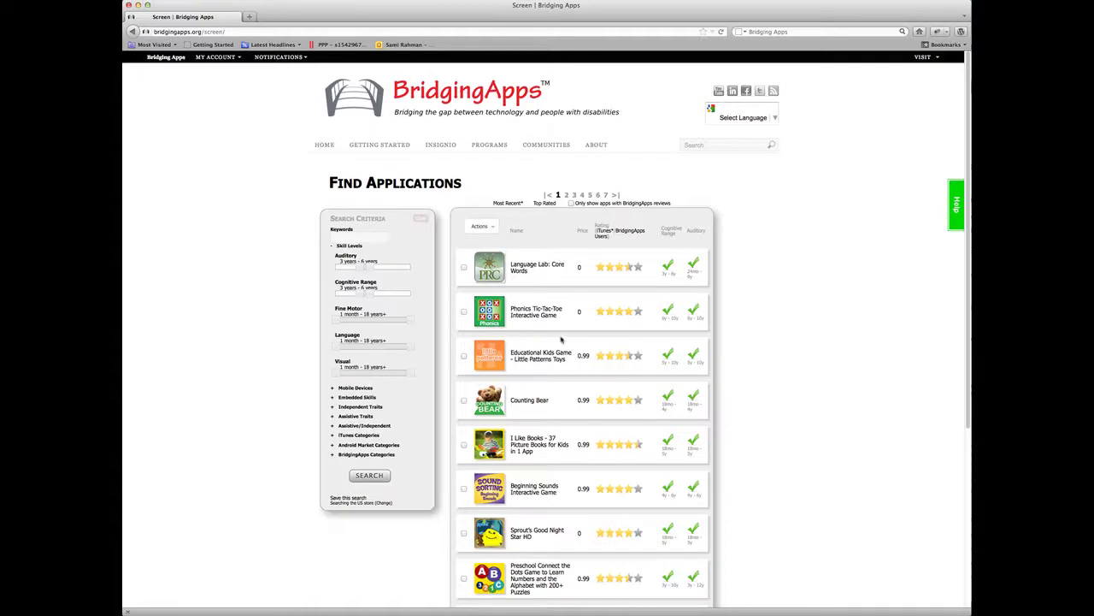
scroll(561, 340, "down", 2)
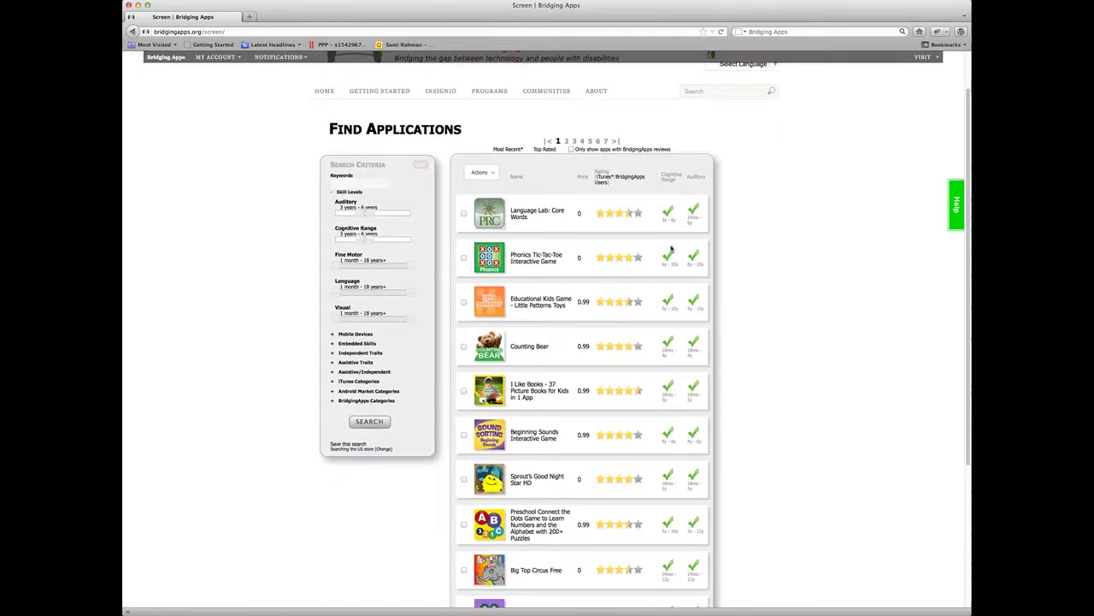
scroll(675, 393, "down", 3)
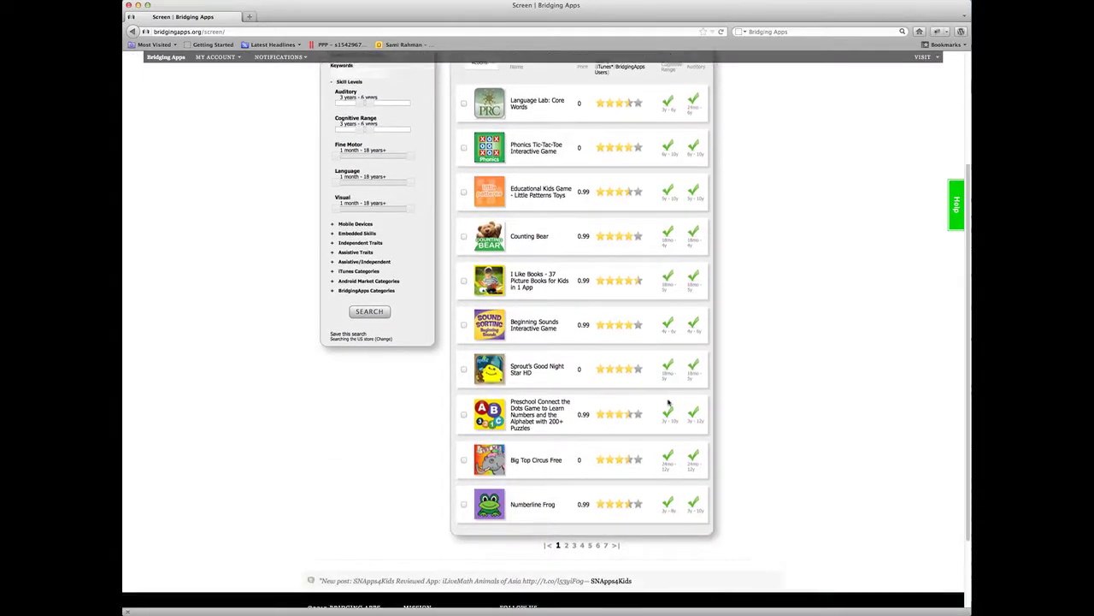
scroll(670, 394, "down", 2)
scroll(670, 394, "up", 3)
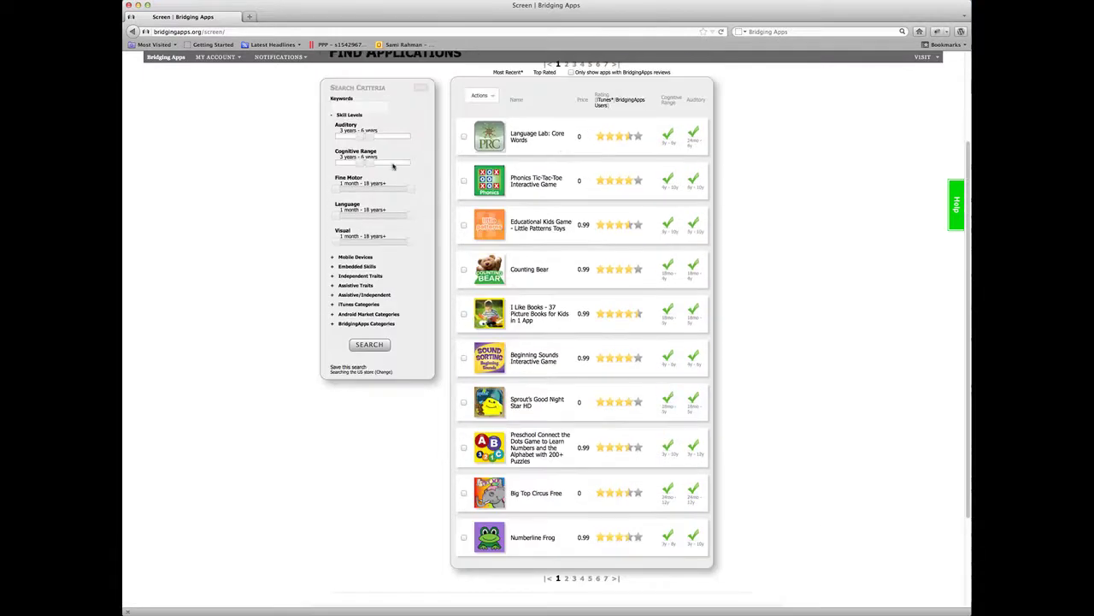
- Set the Mobile Devices criterion to Android Tablet and run the search
left_click(333, 259)
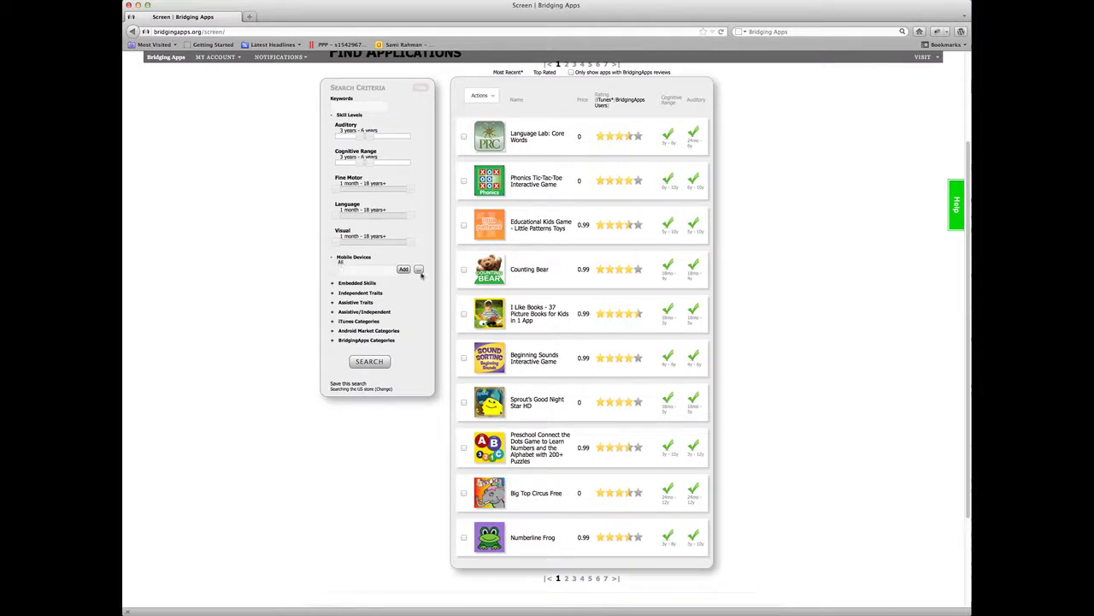
left_click(419, 270)
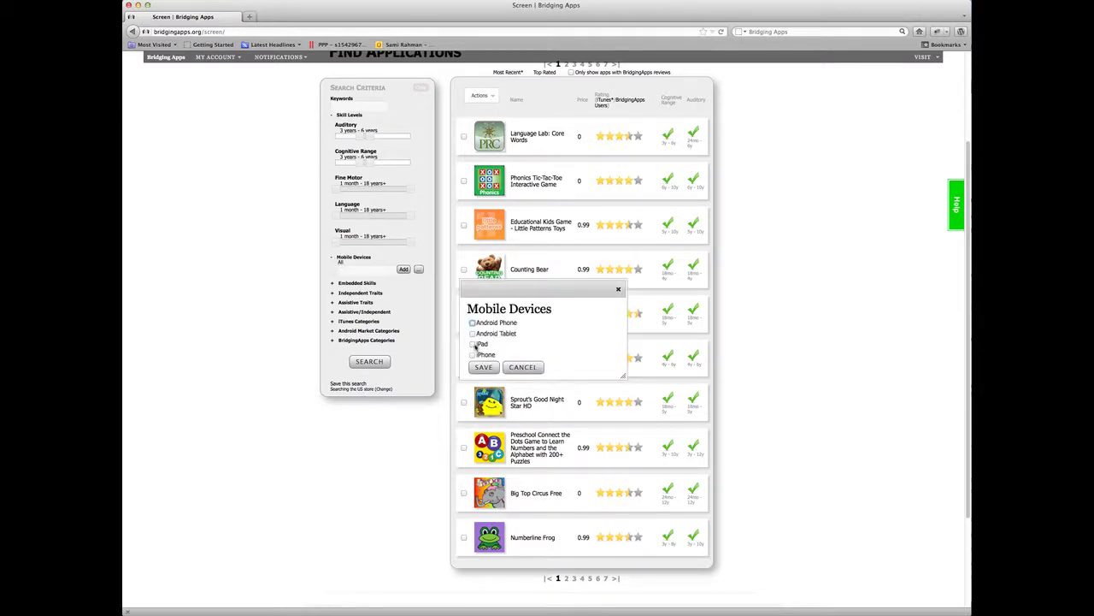
left_click(472, 333)
left_click(481, 368)
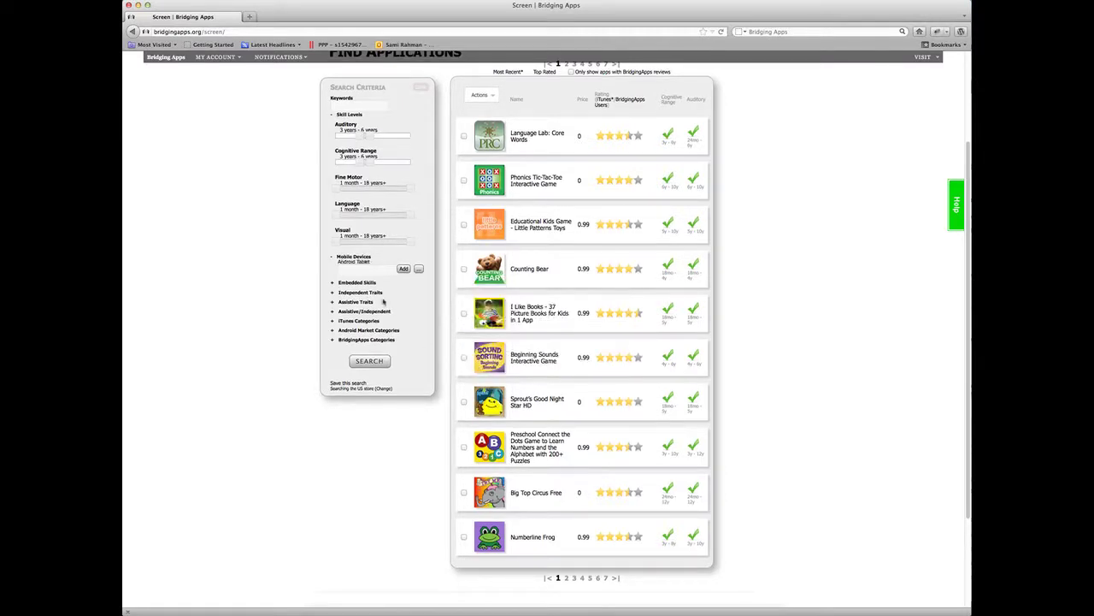
left_click(376, 359)
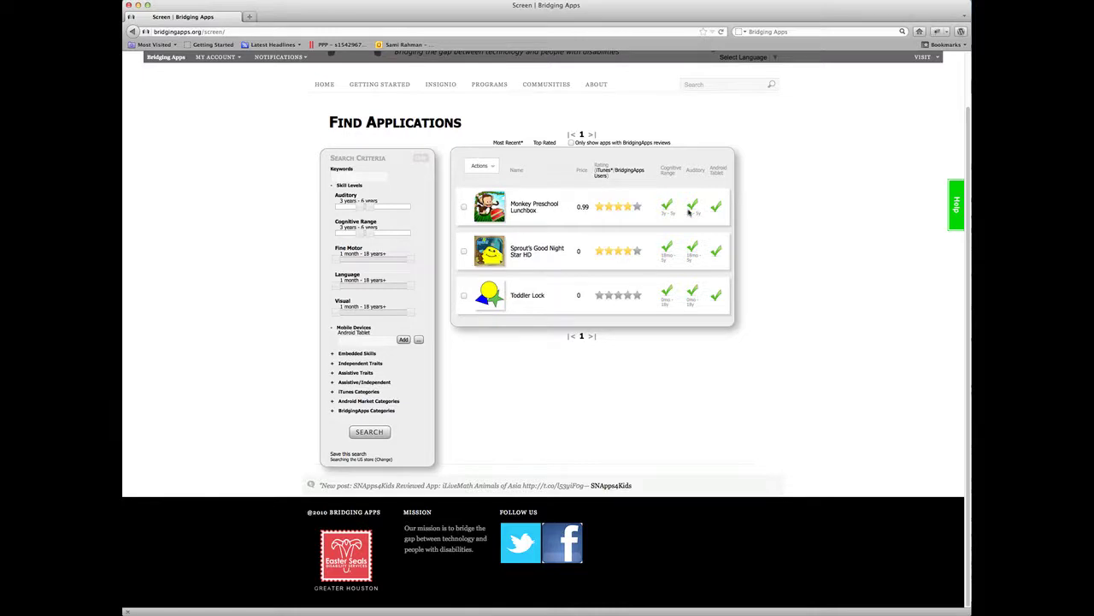
- Replace Android Tablet with iPad in the Mobile Devices criterion and rerun the search
left_click(418, 339)
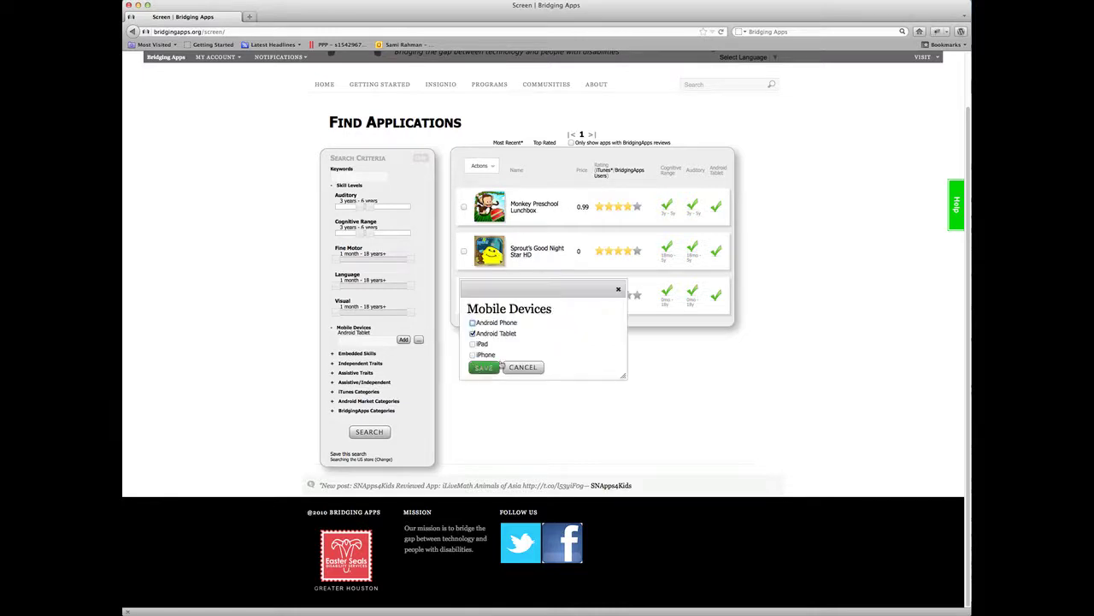
left_click(473, 344)
left_click(473, 333)
left_click(483, 368)
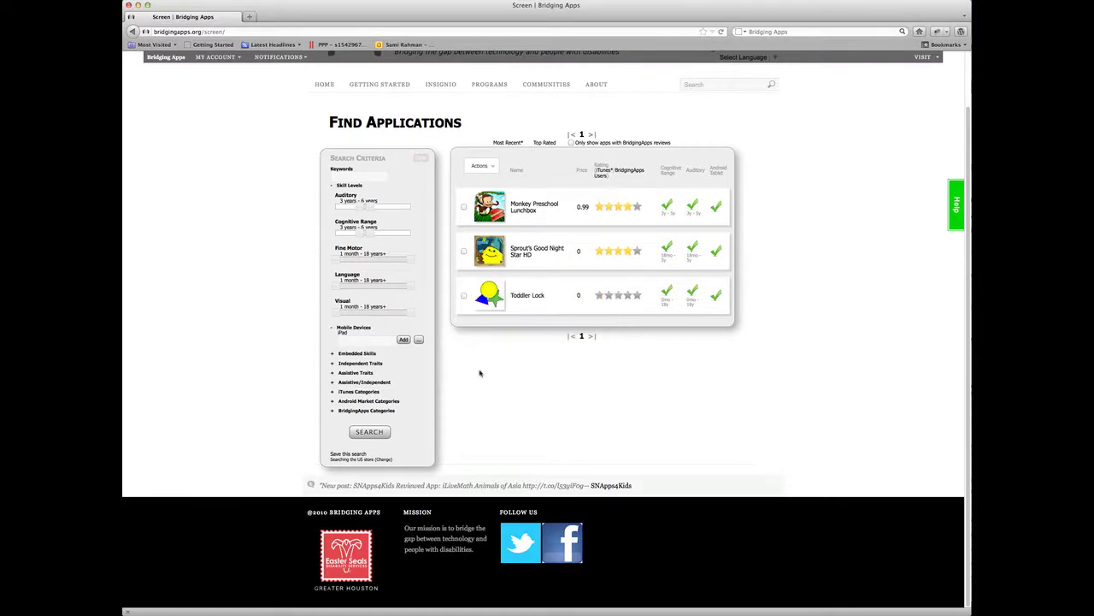
left_click(370, 437)
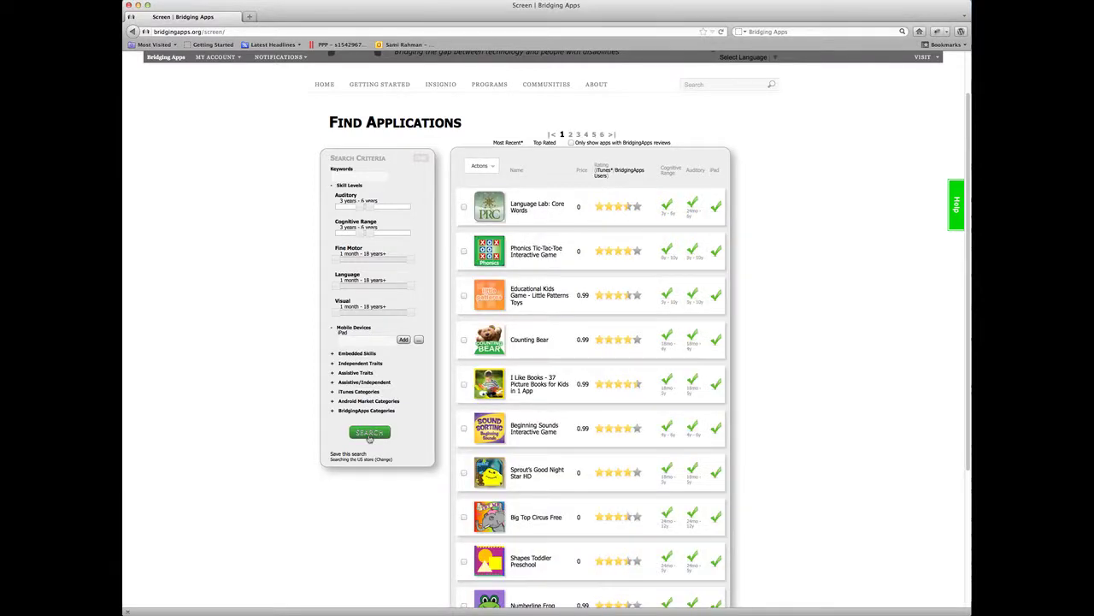
- Add the embedded skills "finger isolation" and "follows 1-2 step commands" to the criteria and search for matching apps
left_click(334, 356)
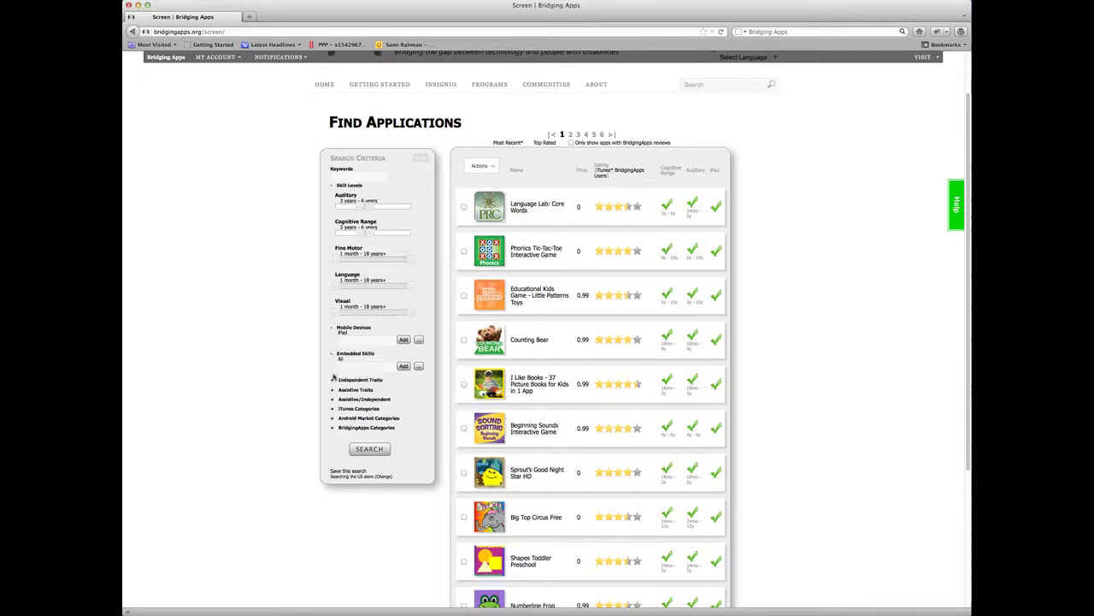
left_click(418, 366)
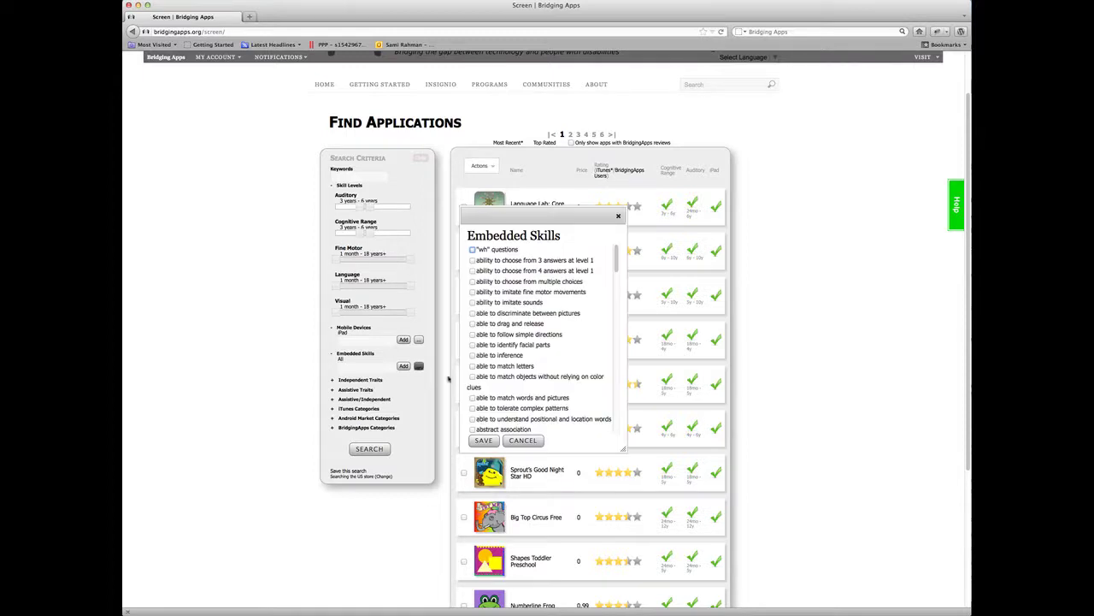
scroll(492, 384, "down", 3)
scroll(493, 384, "down", 5)
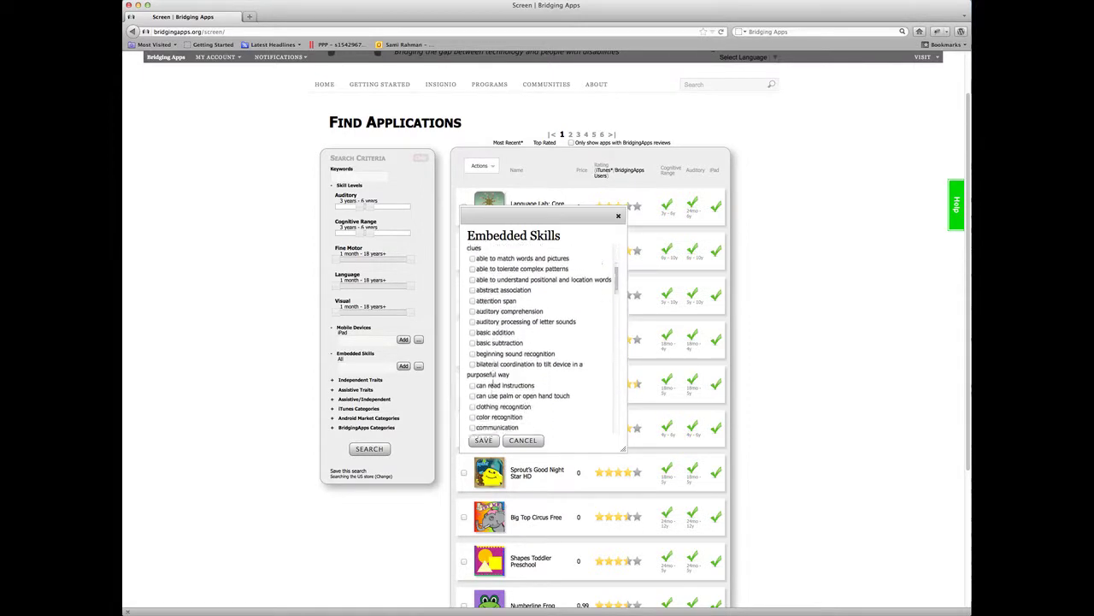
scroll(493, 384, "down", 5)
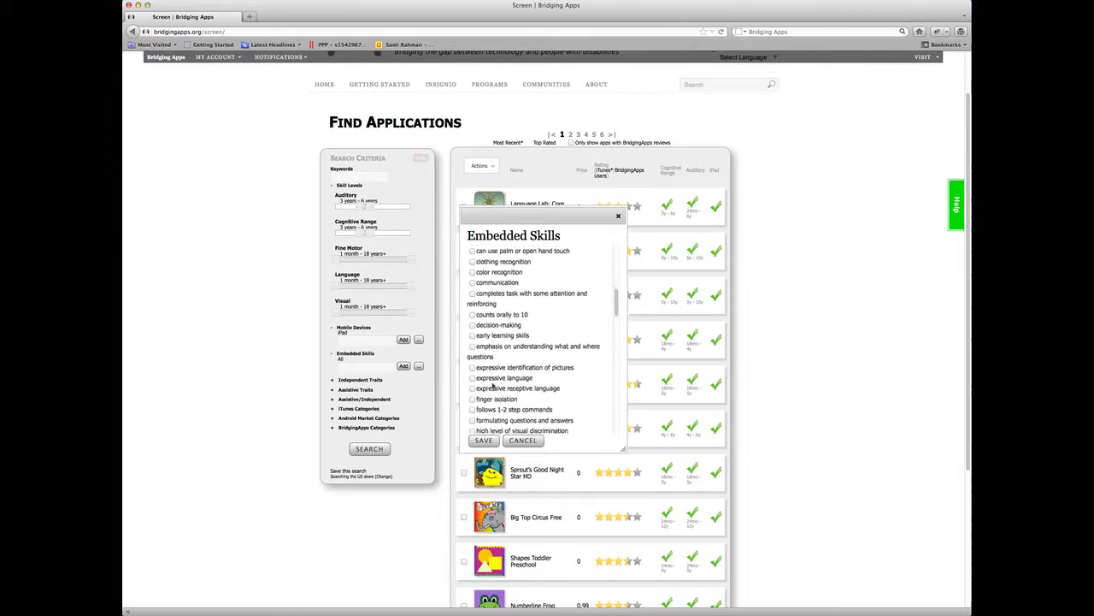
left_click(473, 341)
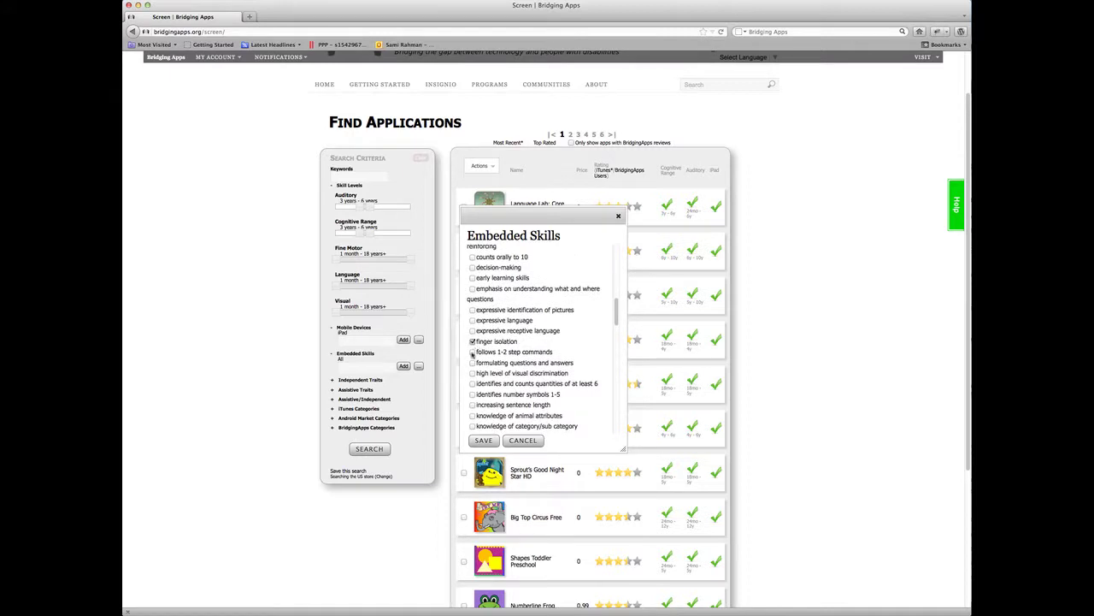
left_click(473, 351)
left_click(483, 439)
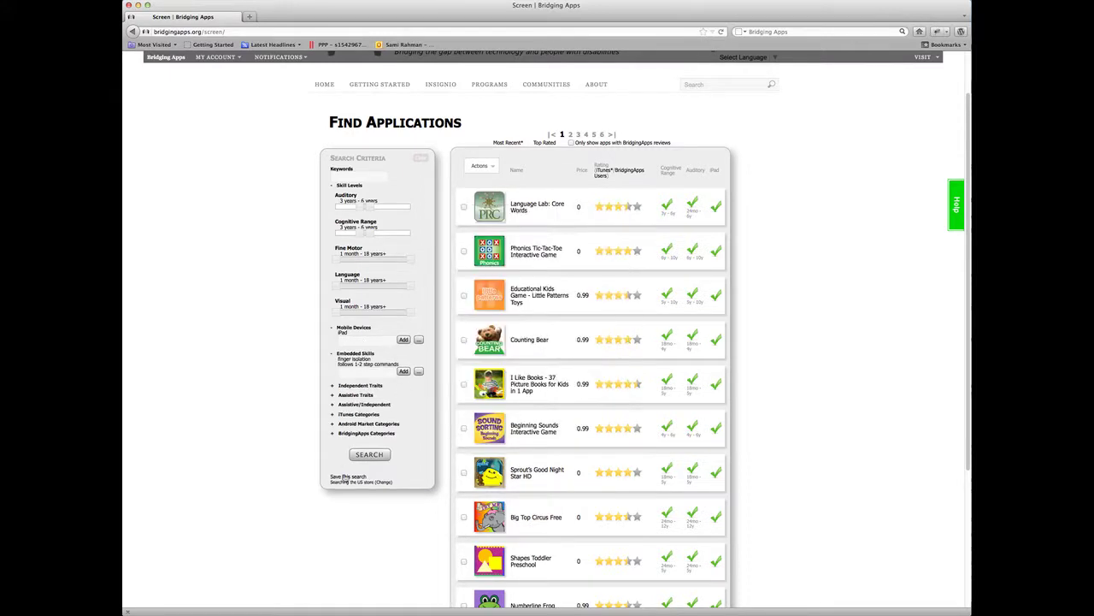
left_click(377, 460)
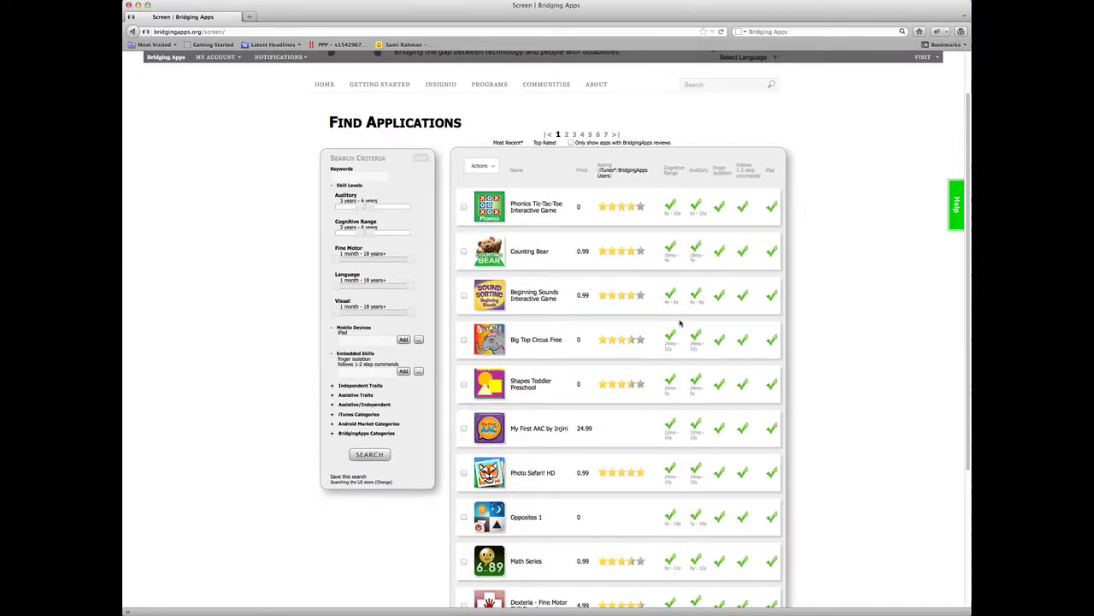
scroll(682, 320, "down", 3)
scroll(683, 320, "up", 2)
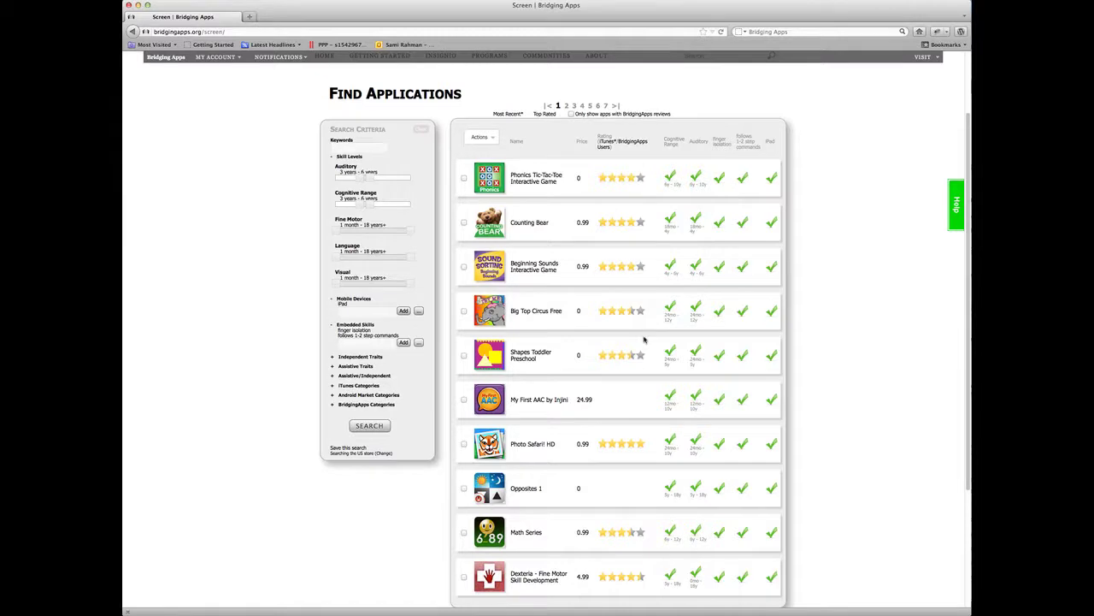
- Add Android Tablet alongside iPad in the Mobile Devices criterion and rerun the search
left_click(418, 312)
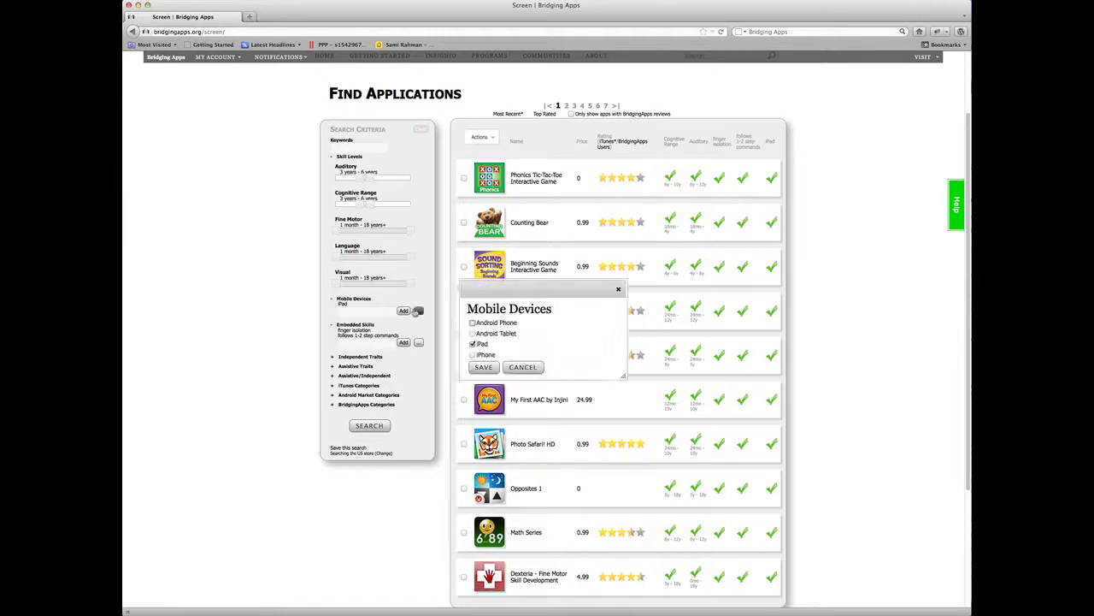
left_click(473, 332)
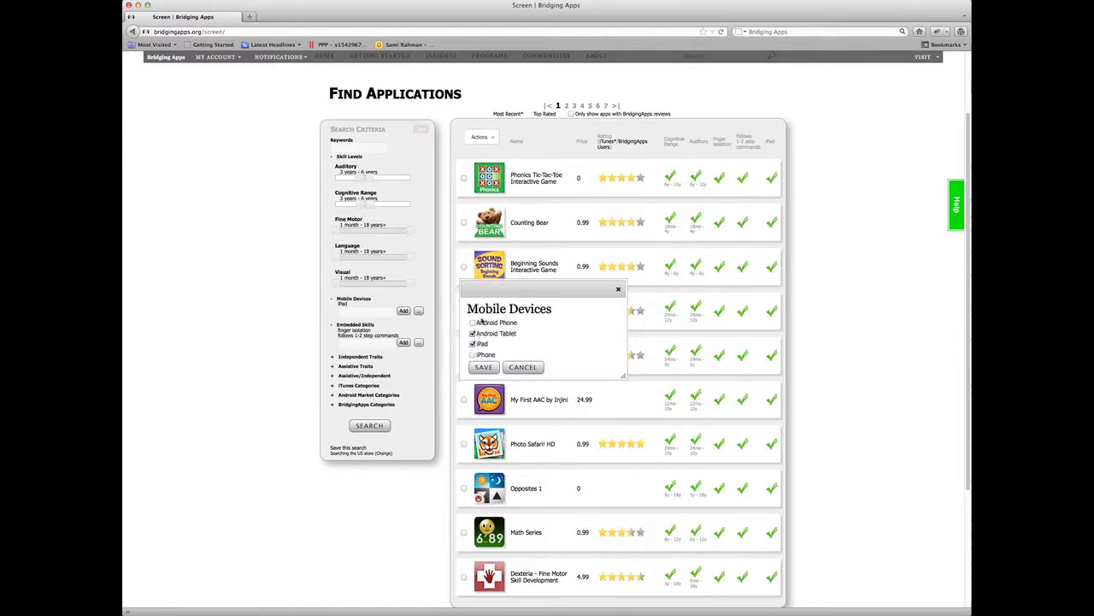
left_click(483, 367)
left_click(366, 434)
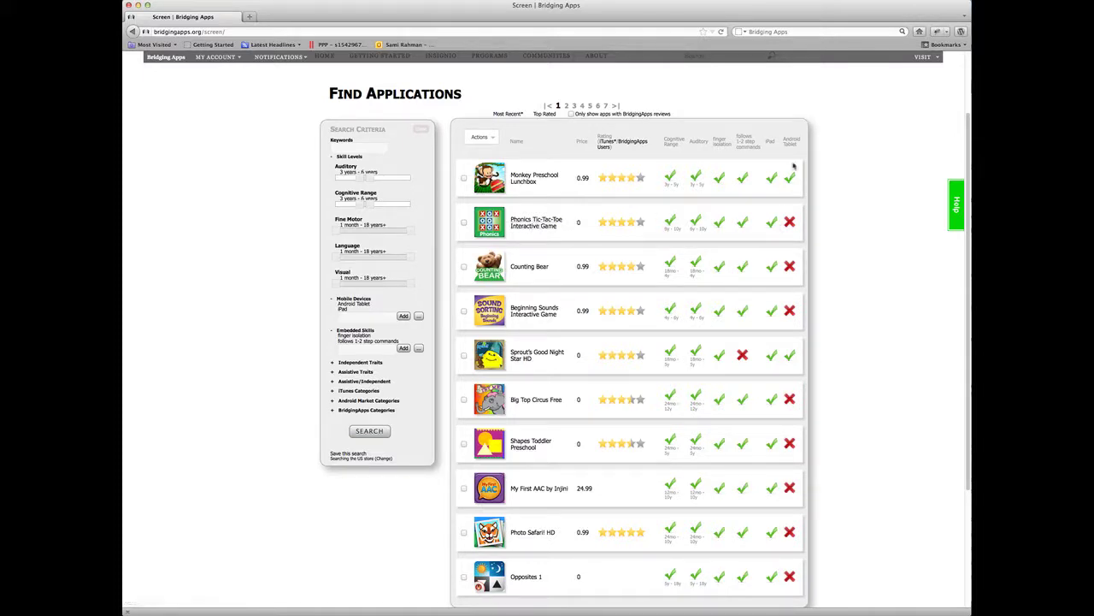
scroll(794, 145, "down", 1)
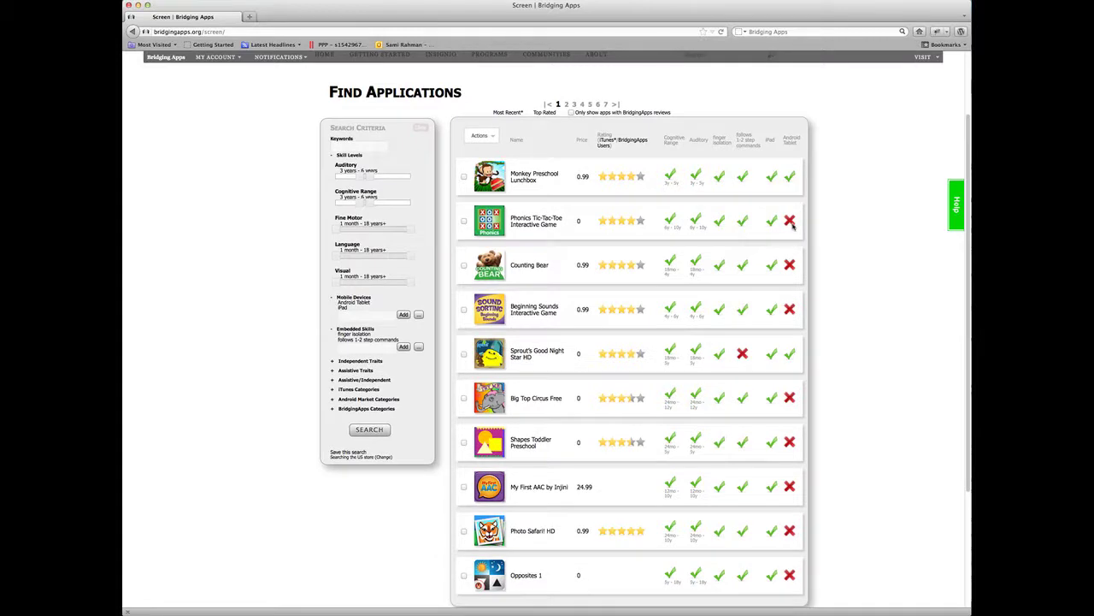